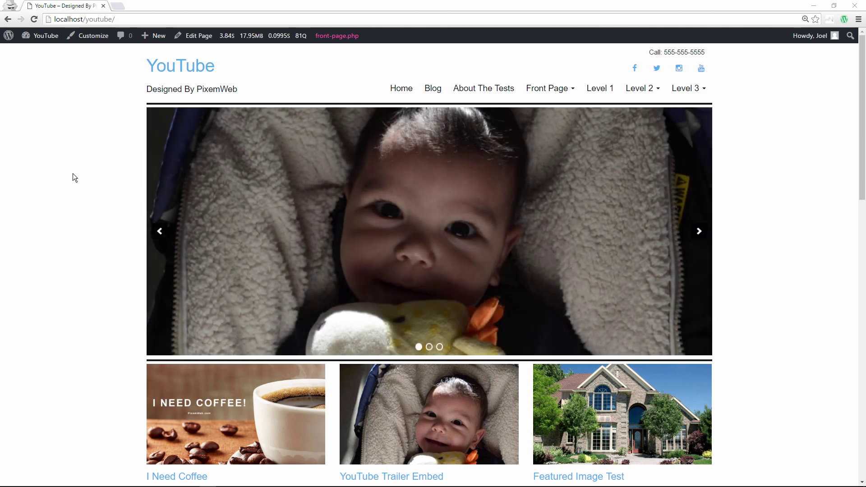
Go to Plugins > Add New and search the directory for 'instagram feed'.
mouse_move(45, 35)
click(37, 53)
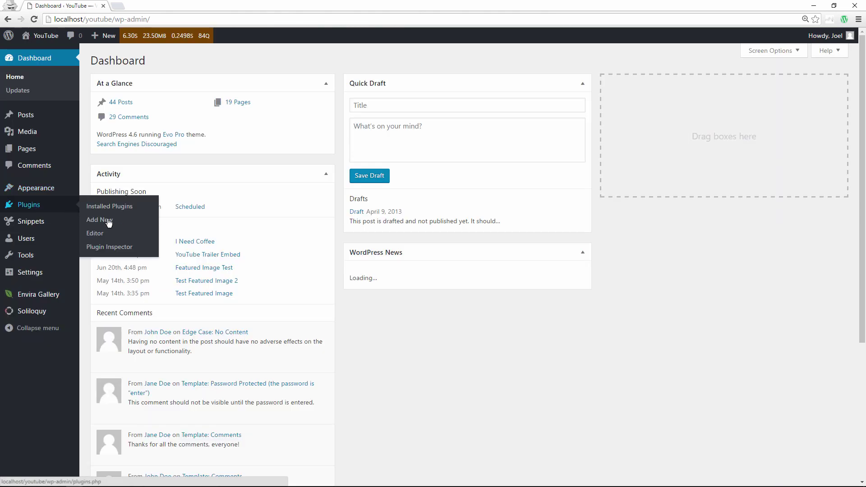
click(99, 219)
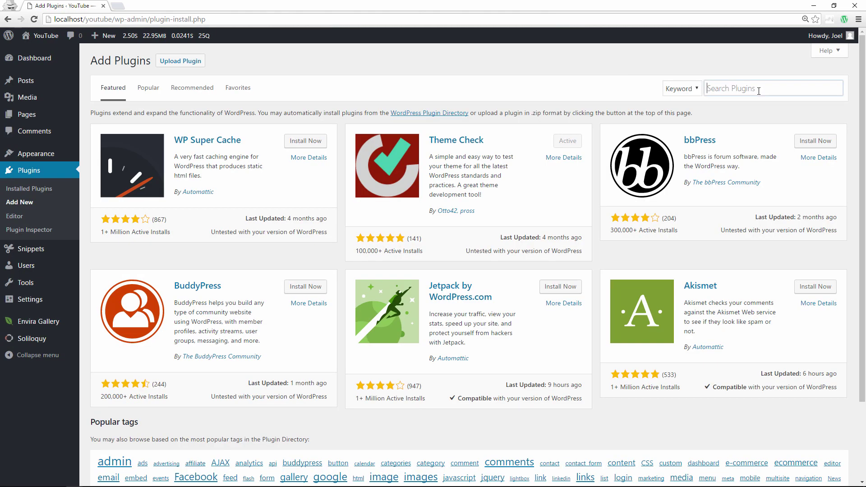
click(758, 91)
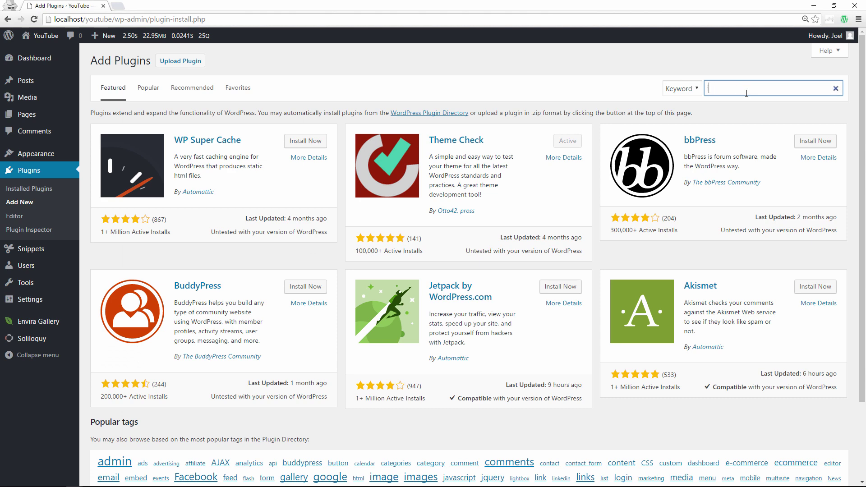
text(instagram feed)
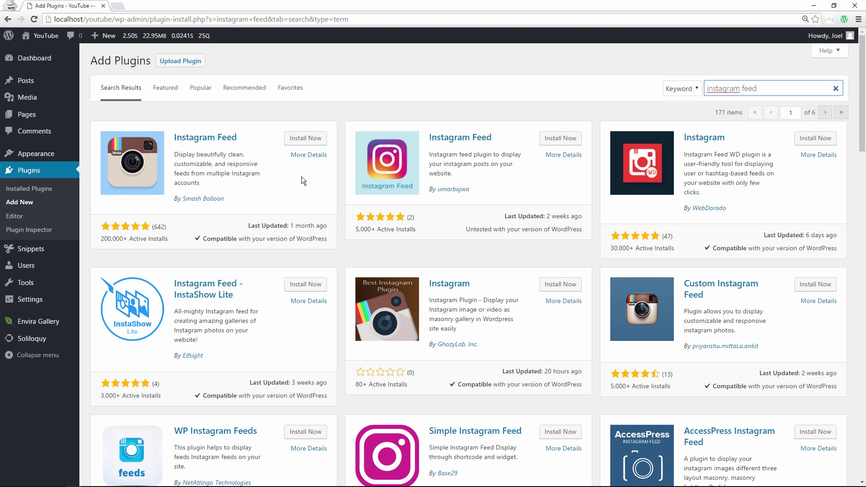
Install and activate Smash Balloon's Instagram Feed, then log in to Instagram from its settings.
click(306, 138)
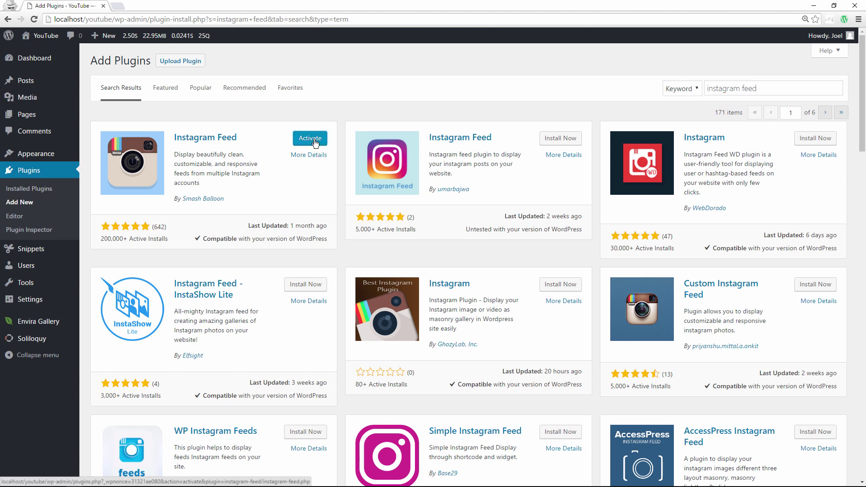
click(315, 140)
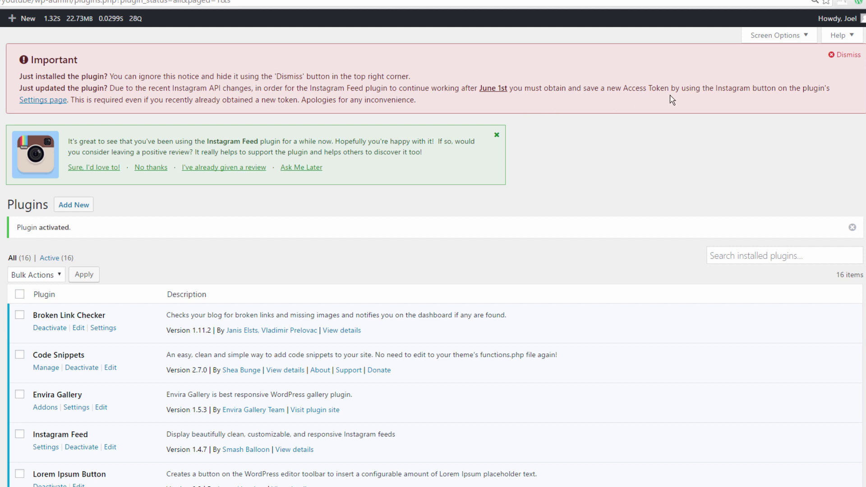
click(39, 102)
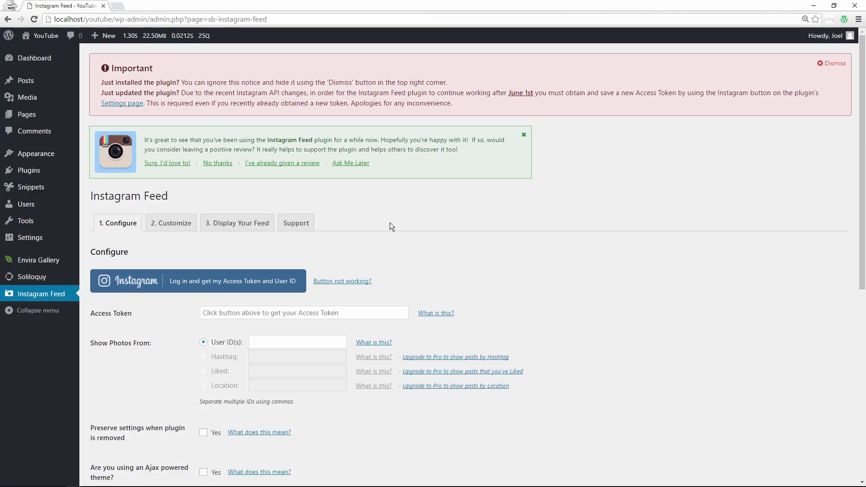
scroll(389, 223, down, 2)
scroll(390, 223, down, 1)
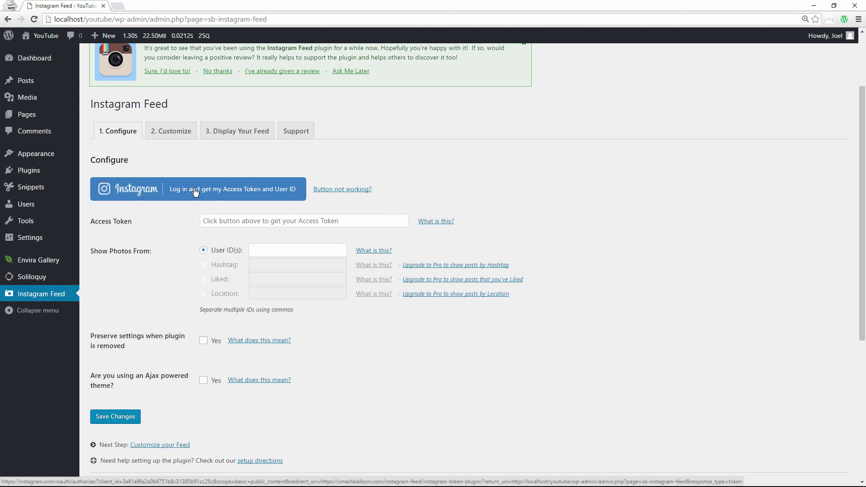
click(221, 195)
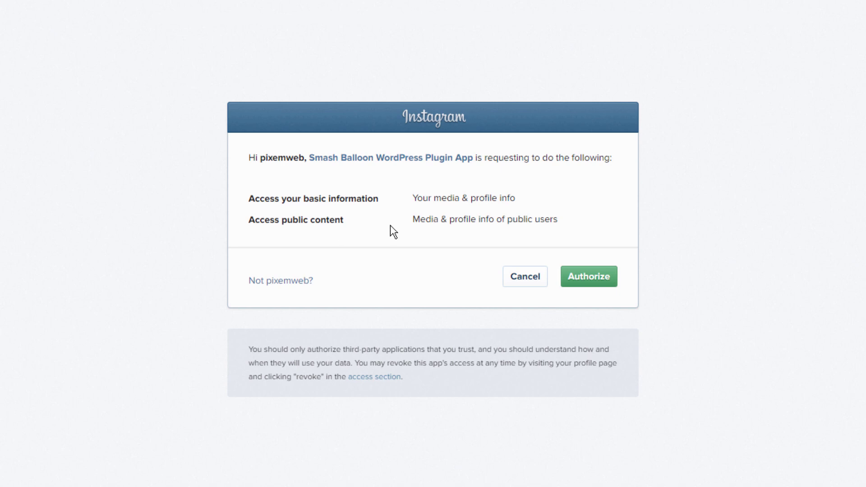
Authorize the Smash Balloon app and paste the returned token into the Access Token field.
click(588, 276)
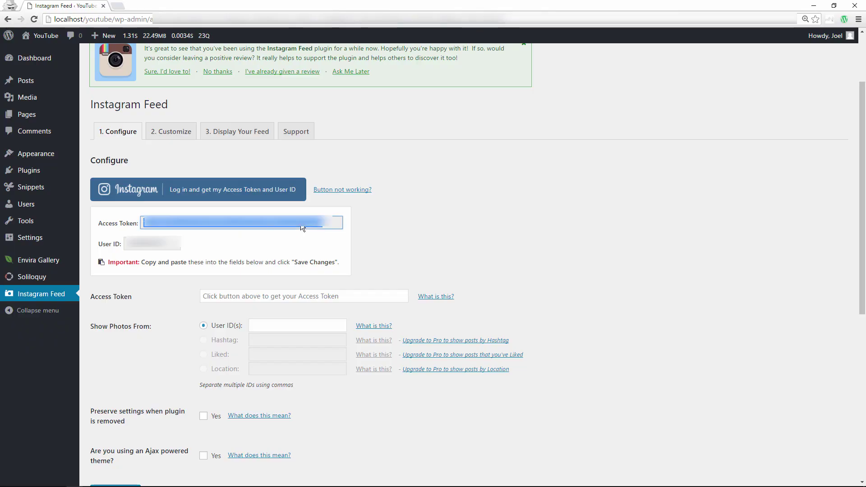
click(300, 296)
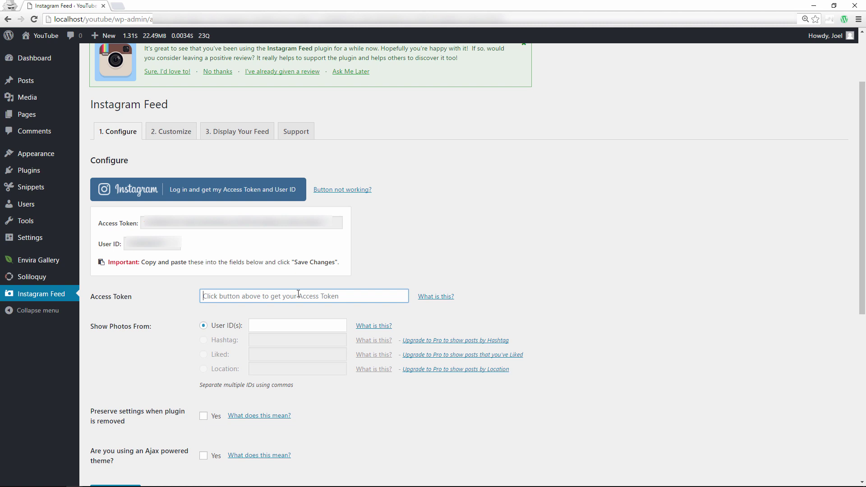
key(ctrl+v)
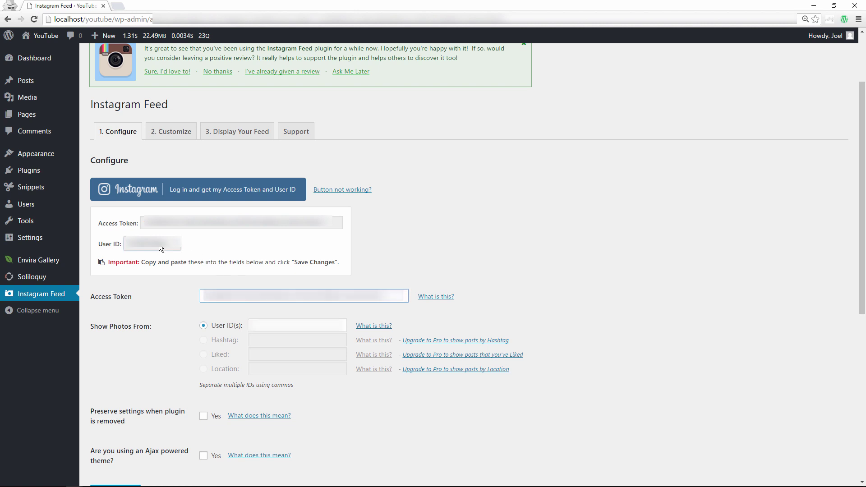
Copy the returned User ID and paste it into the User ID(s) field.
double_click(161, 245)
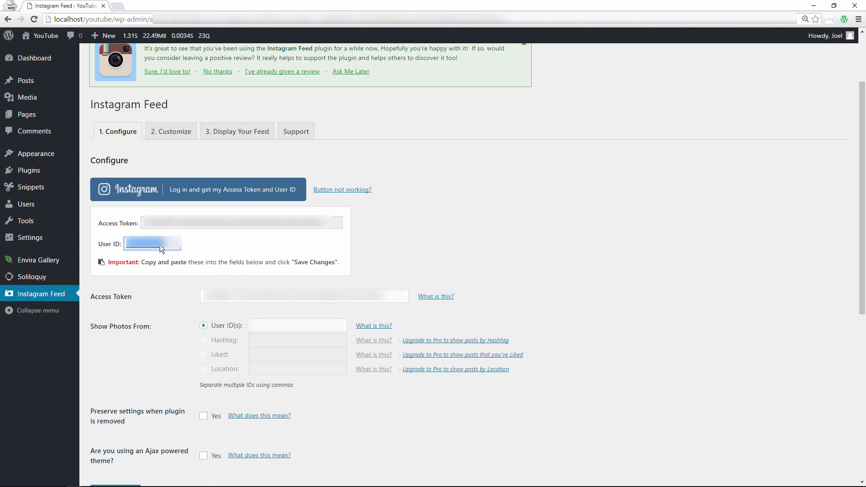
click(297, 326)
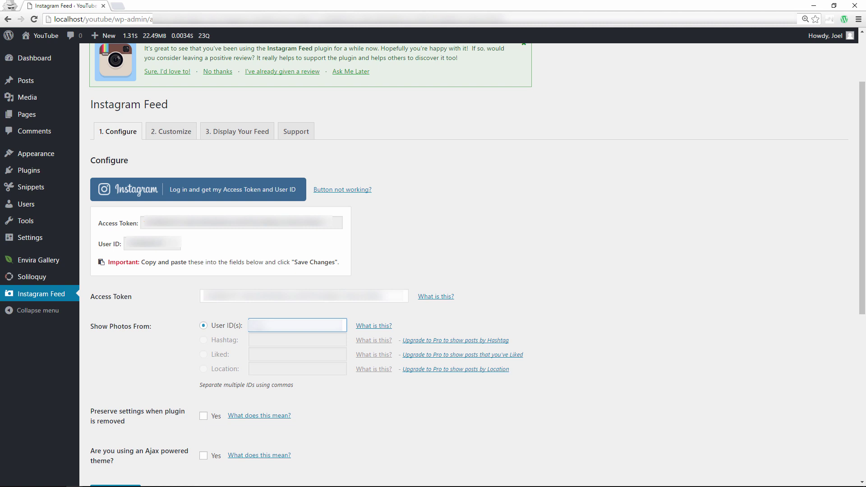
key(ctrl+v)
scroll(433, 271, down, 5)
click(121, 173)
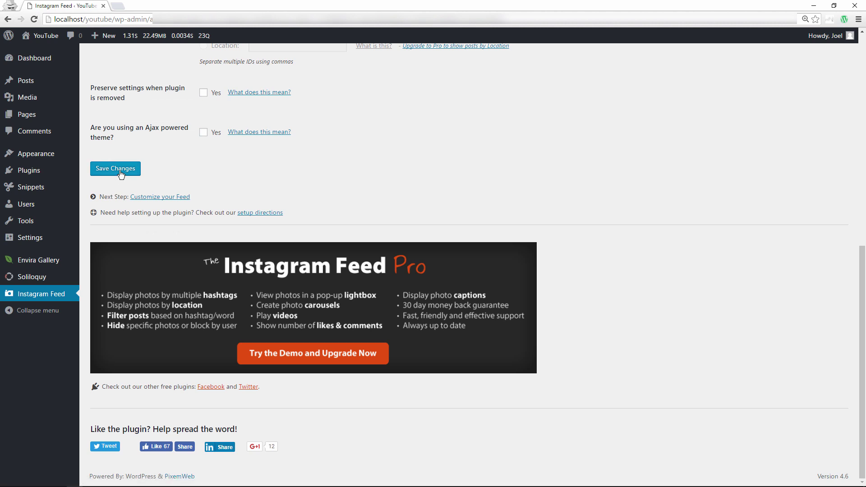
Save the feed settings, copy the [instagram-feed] shortcode, check Support, and start a new page.
click(181, 251)
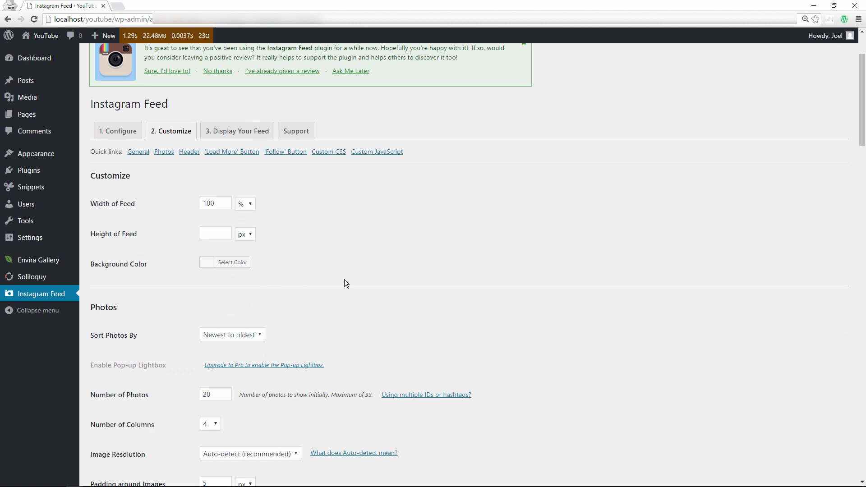
click(237, 225)
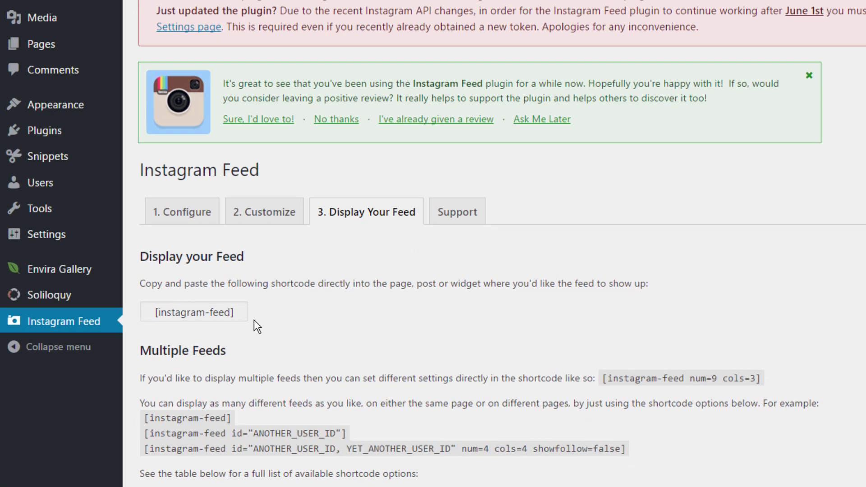
drag(280, 326, 179, 323)
key(ctrl+c)
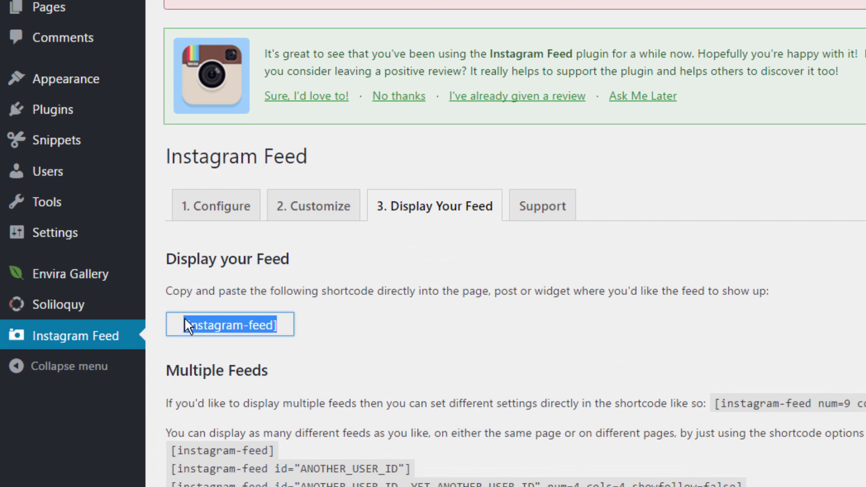
scroll(432, 311, down, 5)
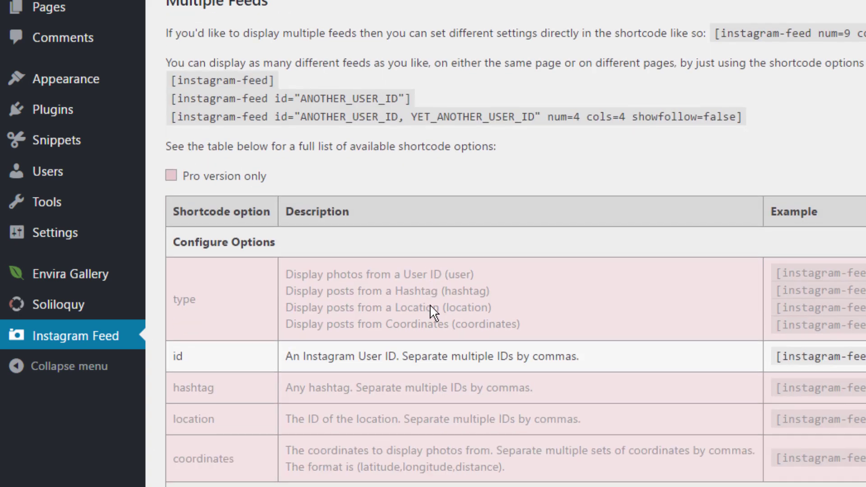
scroll(432, 312, down, 3)
scroll(432, 311, down, 2)
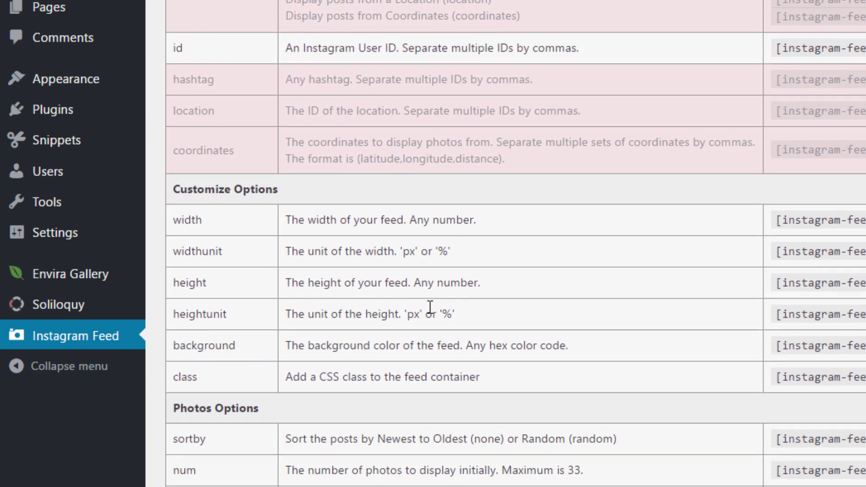
scroll(430, 308, down, 2)
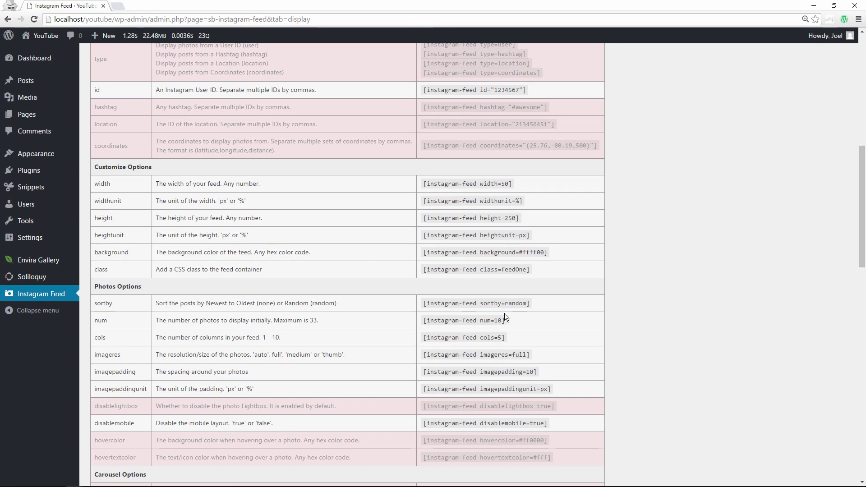
scroll(500, 327, down, 3)
scroll(500, 327, down, 3)
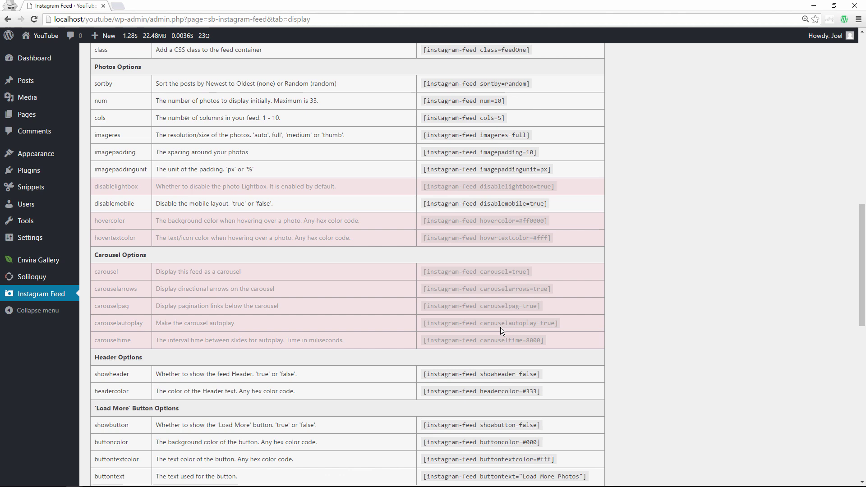
scroll(501, 327, down, 3)
scroll(500, 327, up, 5)
scroll(501, 327, up, 5)
scroll(500, 327, up, 5)
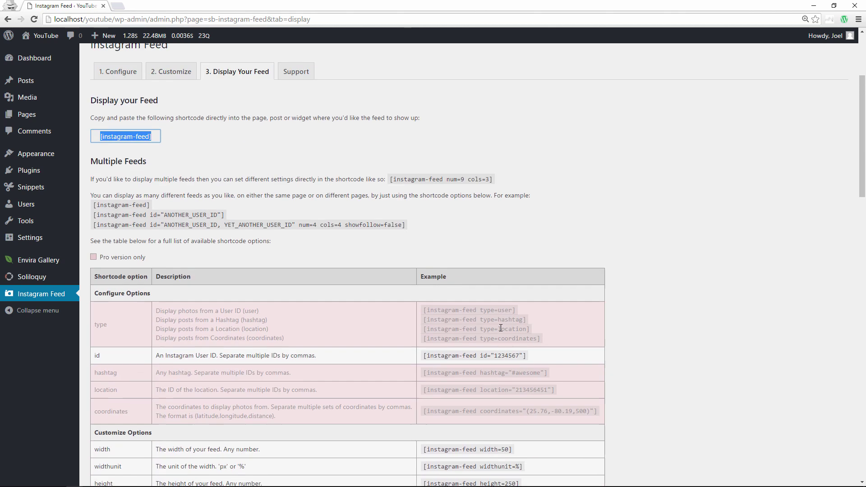
scroll(500, 327, up, 3)
click(295, 223)
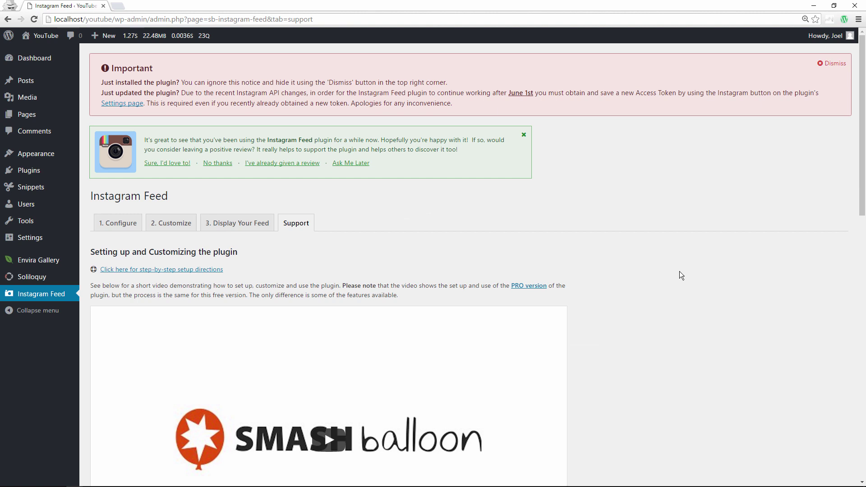
scroll(681, 282, down, 2)
scroll(682, 283, down, 3)
scroll(681, 282, up, 3)
scroll(681, 282, up, 1)
mouse_move(105, 35)
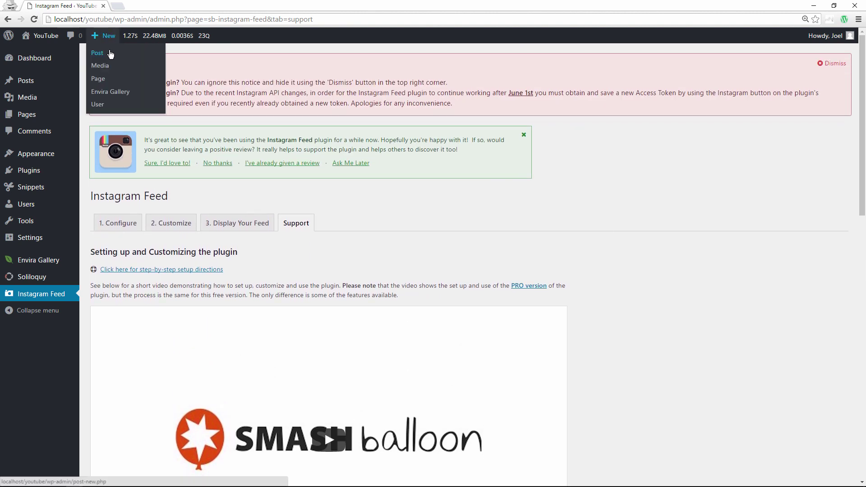
click(110, 54)
text(Inst)
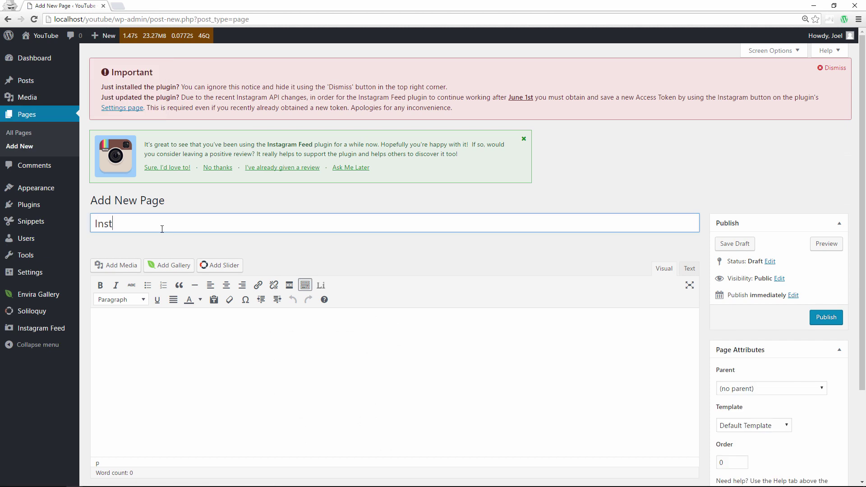
text(agram Fee)
text(d)
Paste the [instagram-feed] shortcode into the 'Instagram Feed' page body and publish it.
click(186, 333)
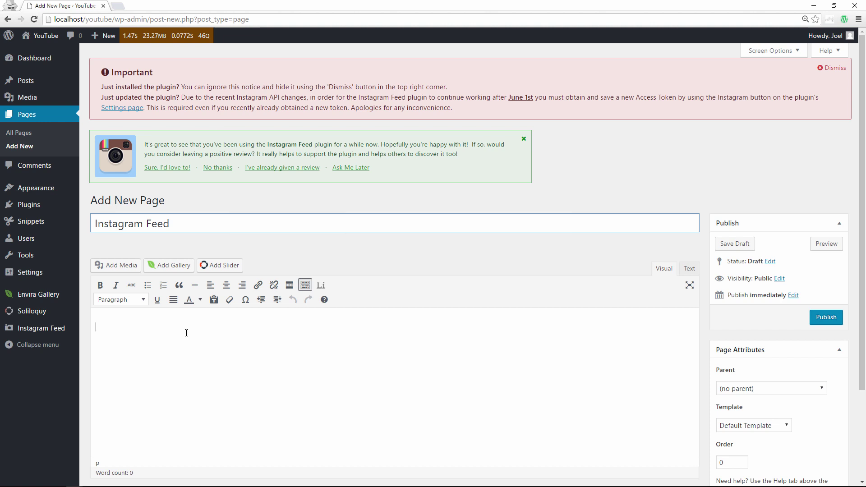
key(ctrl+v)
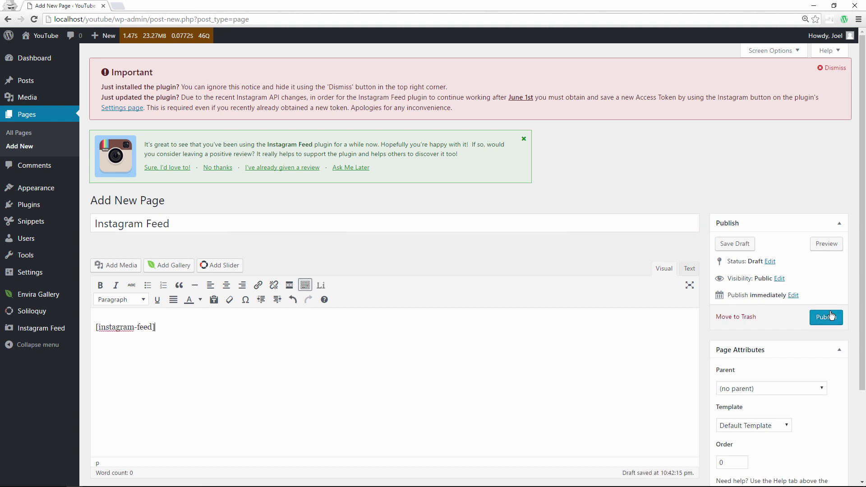
click(826, 317)
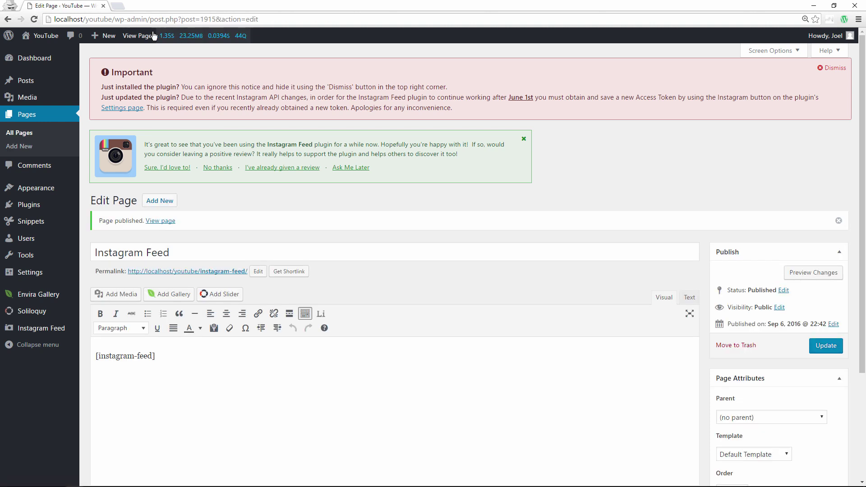
click(137, 36)
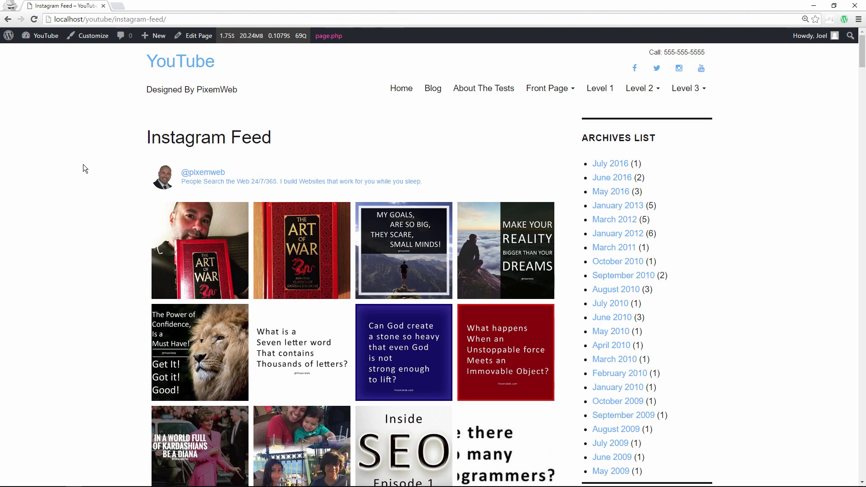
scroll(83, 164, down, 1)
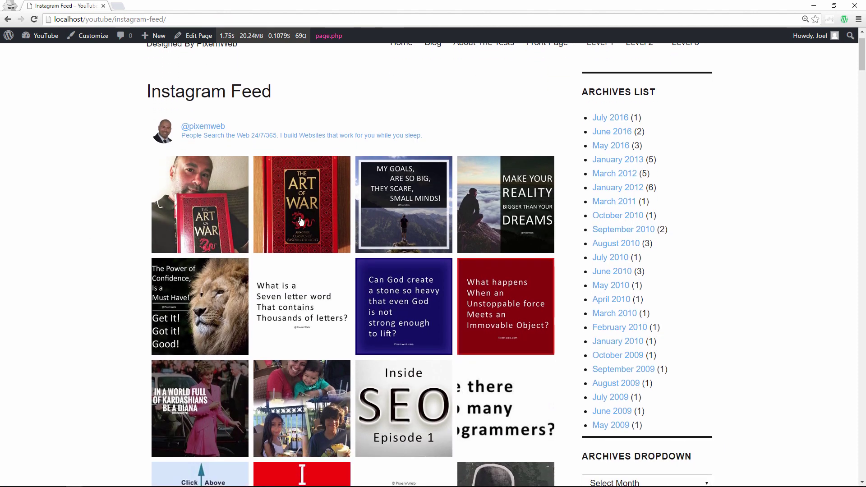
scroll(237, 319, down, 5)
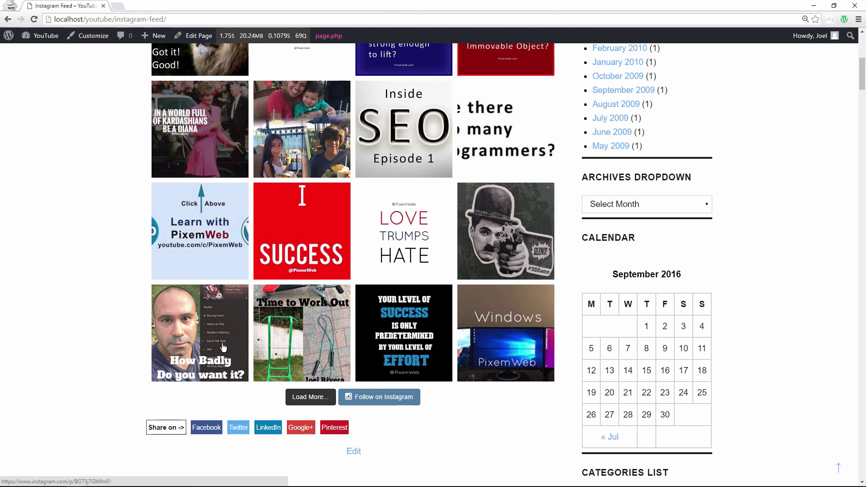
scroll(224, 346, up, 5)
scroll(224, 347, up, 3)
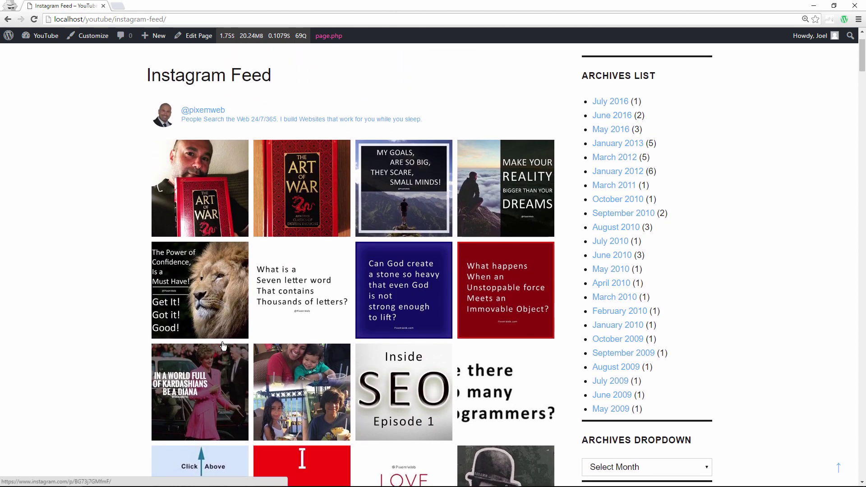
scroll(223, 347, down, 3)
scroll(223, 346, down, 2)
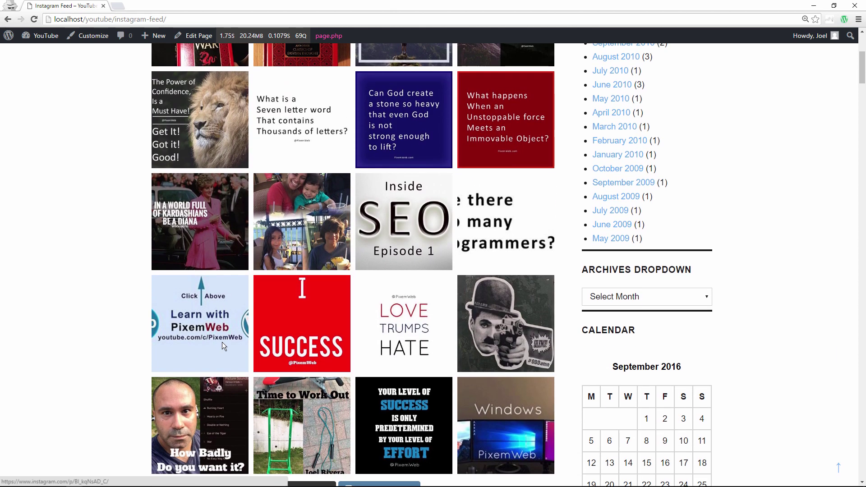
scroll(223, 346, down, 1)
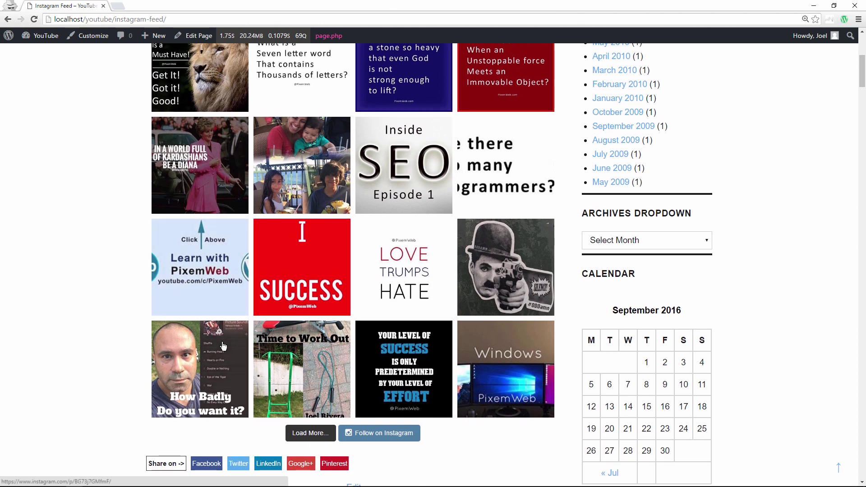
click(309, 433)
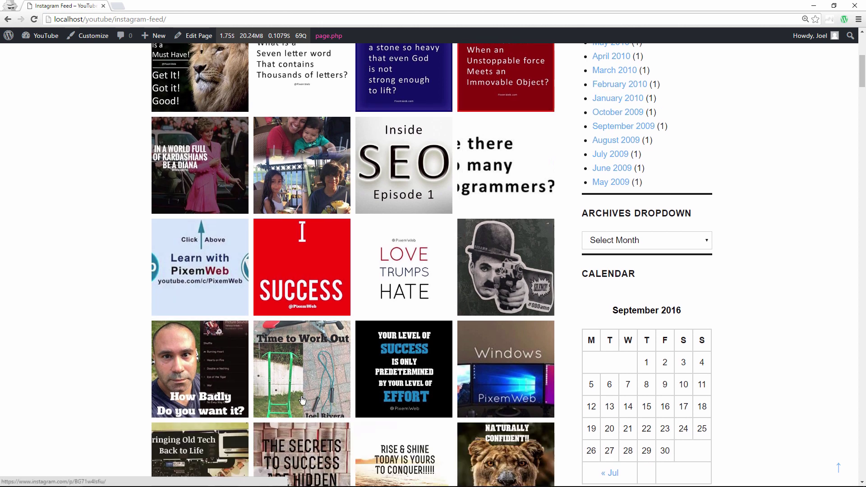
scroll(296, 401, down, 2)
scroll(296, 402, down, 1)
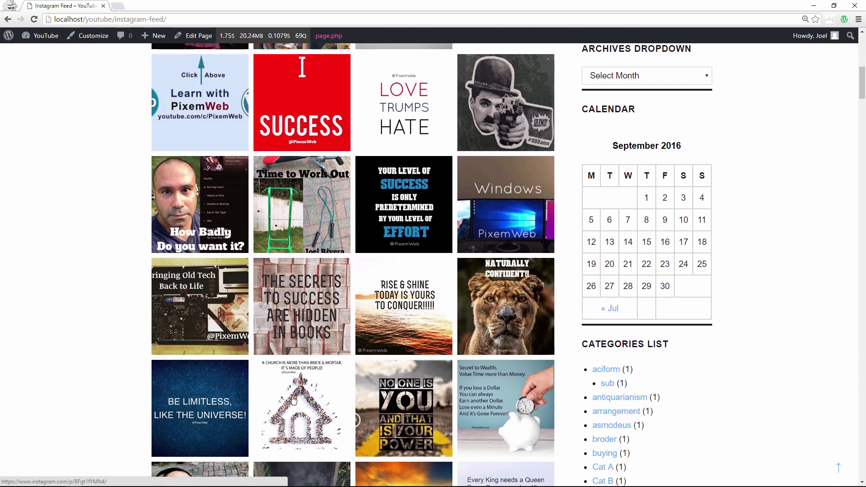
scroll(296, 400, down, 2)
scroll(296, 400, down, 1)
scroll(289, 398, down, 1)
scroll(289, 399, down, 1)
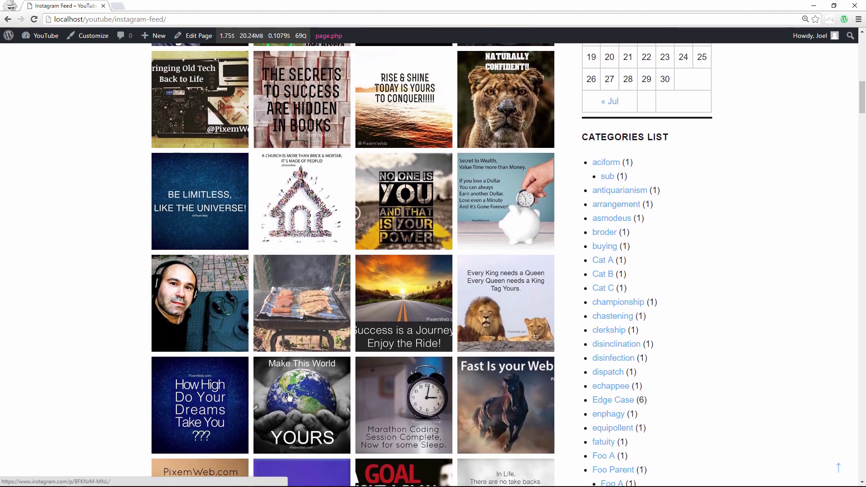
scroll(289, 399, down, 1)
scroll(290, 398, down, 1)
scroll(289, 398, down, 1)
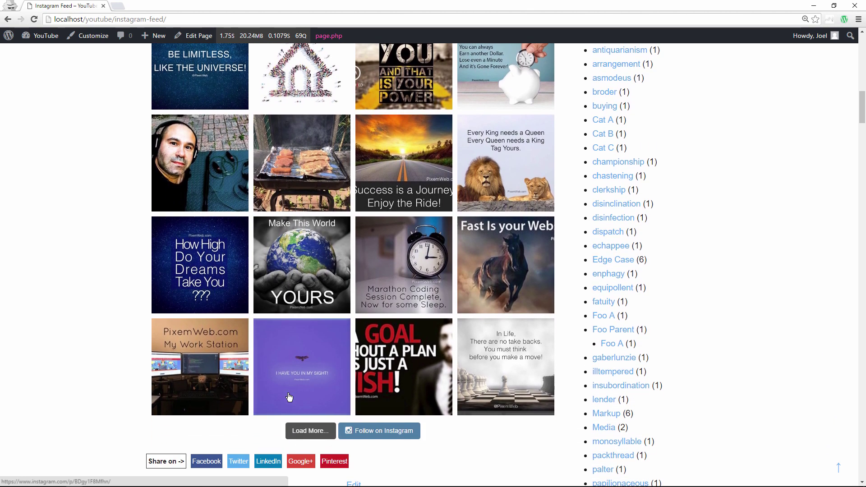
scroll(288, 398, up, 5)
scroll(288, 400, up, 2)
scroll(288, 400, up, 3)
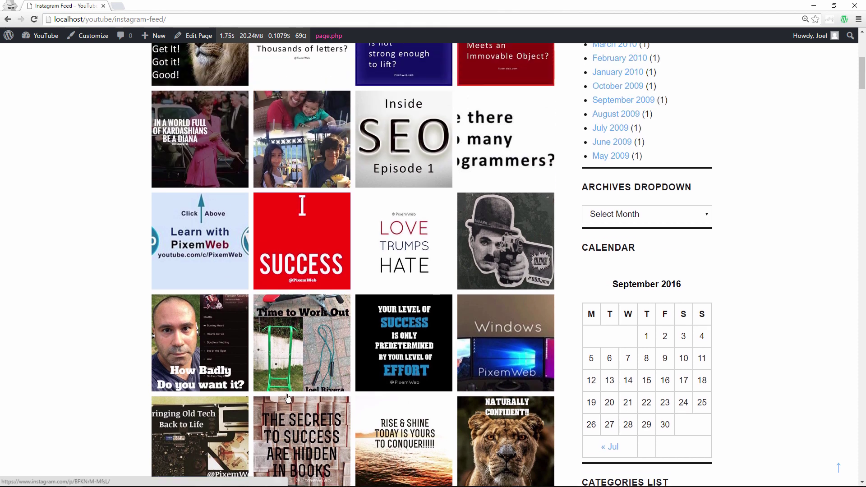
scroll(287, 400, up, 1)
scroll(288, 399, up, 2)
scroll(288, 398, up, 3)
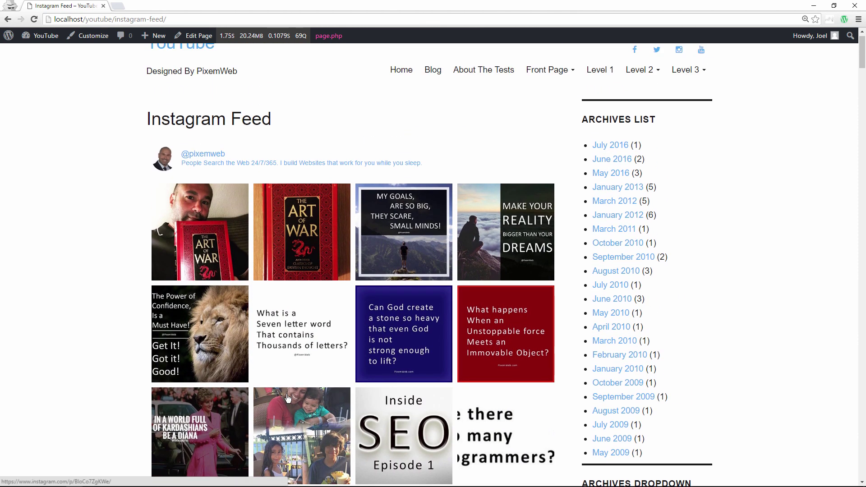
scroll(288, 399, up, 1)
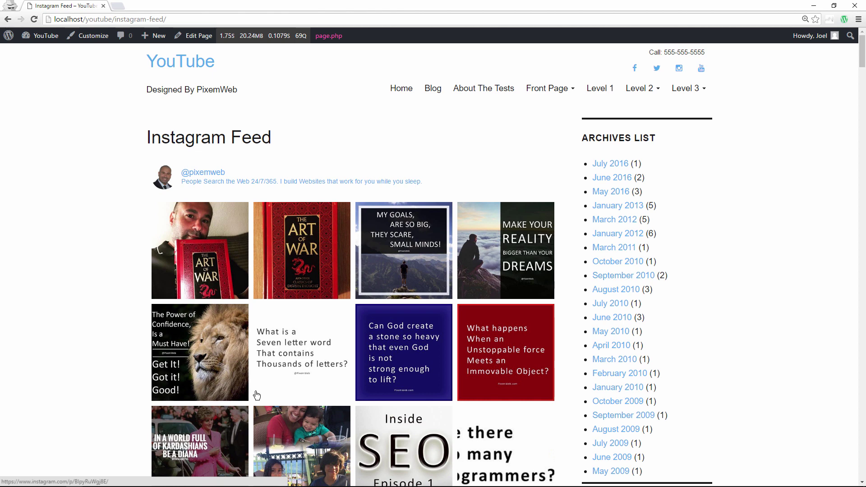
scroll(257, 395, down, 1)
scroll(257, 395, down, 1)
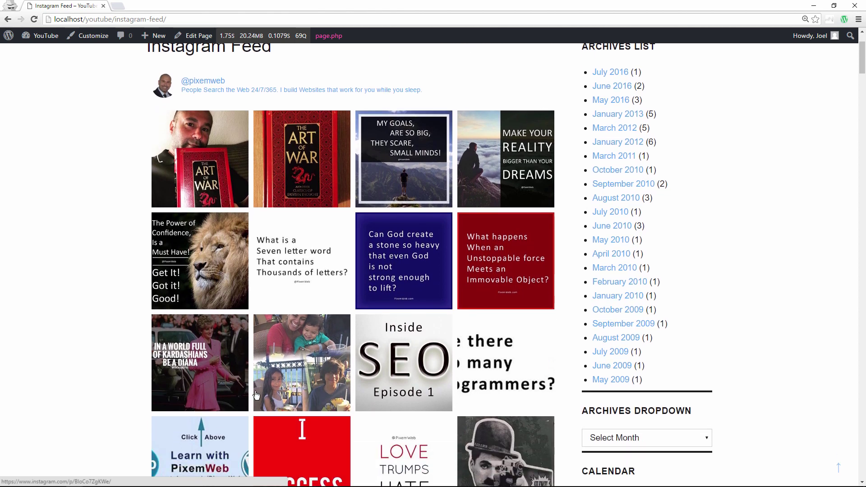
scroll(257, 395, down, 1)
scroll(257, 395, down, 1)
scroll(256, 394, down, 1)
scroll(257, 395, down, 1)
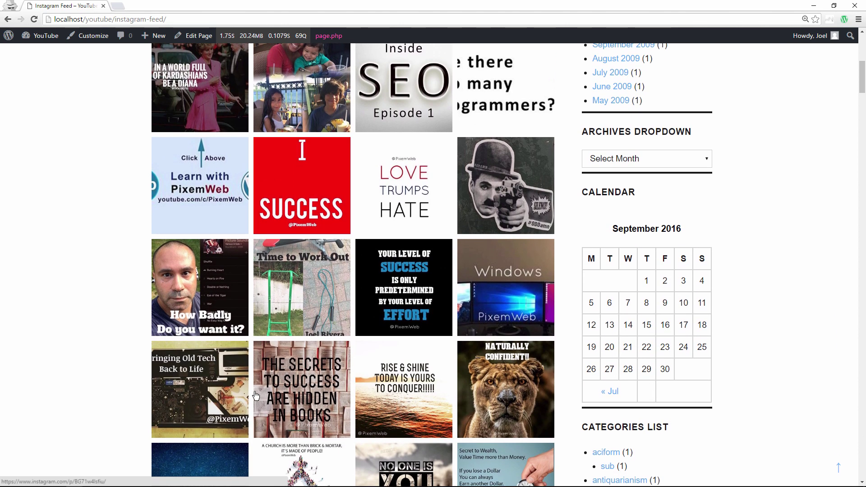
scroll(256, 394, down, 2)
scroll(255, 394, down, 2)
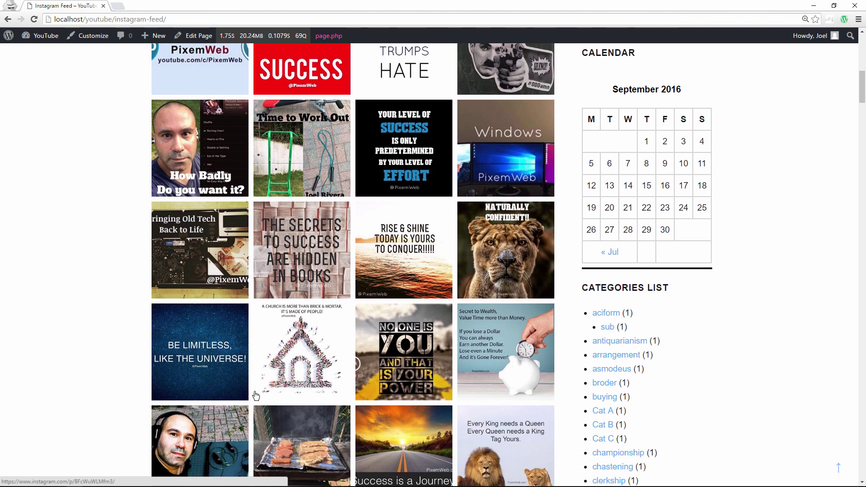
scroll(256, 394, down, 2)
scroll(256, 395, down, 2)
scroll(254, 396, down, 2)
scroll(254, 396, down, 1)
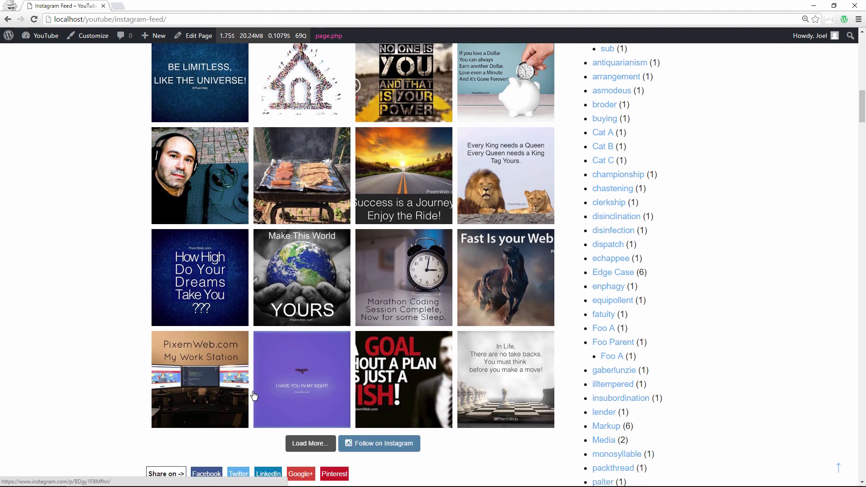
scroll(252, 391, up, 4)
scroll(253, 391, up, 2)
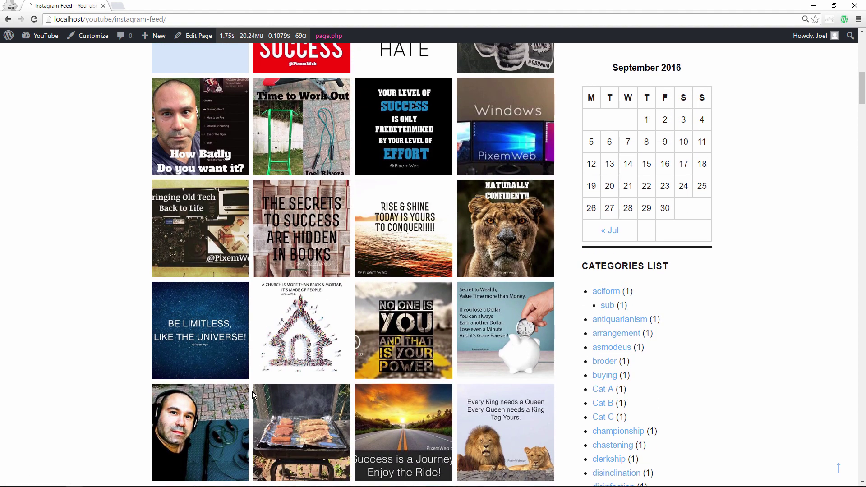
scroll(252, 391, up, 4)
scroll(237, 387, up, 2)
scroll(238, 387, up, 5)
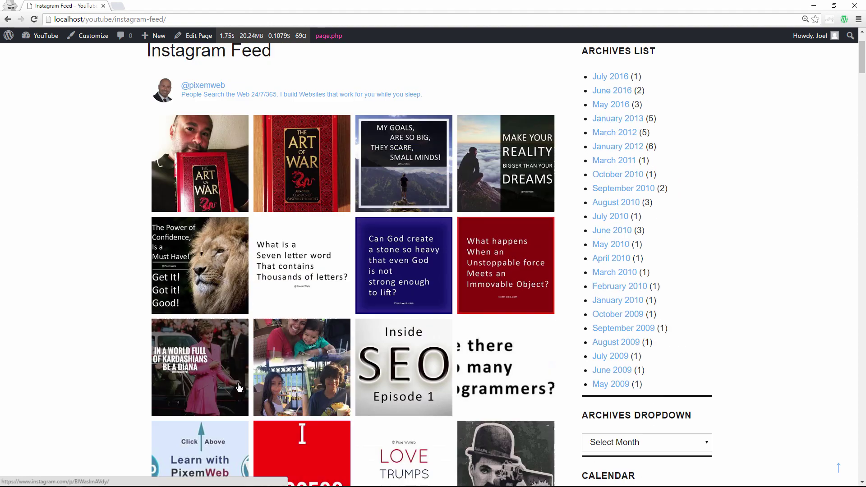
scroll(238, 387, up, 1)
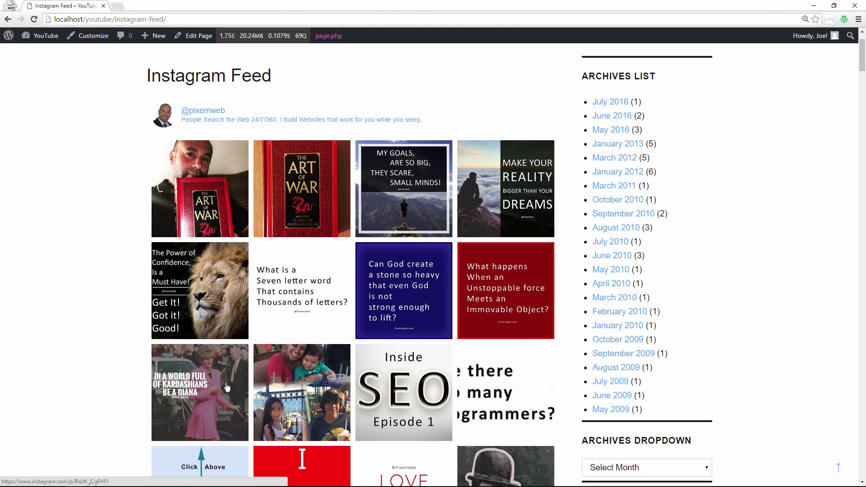